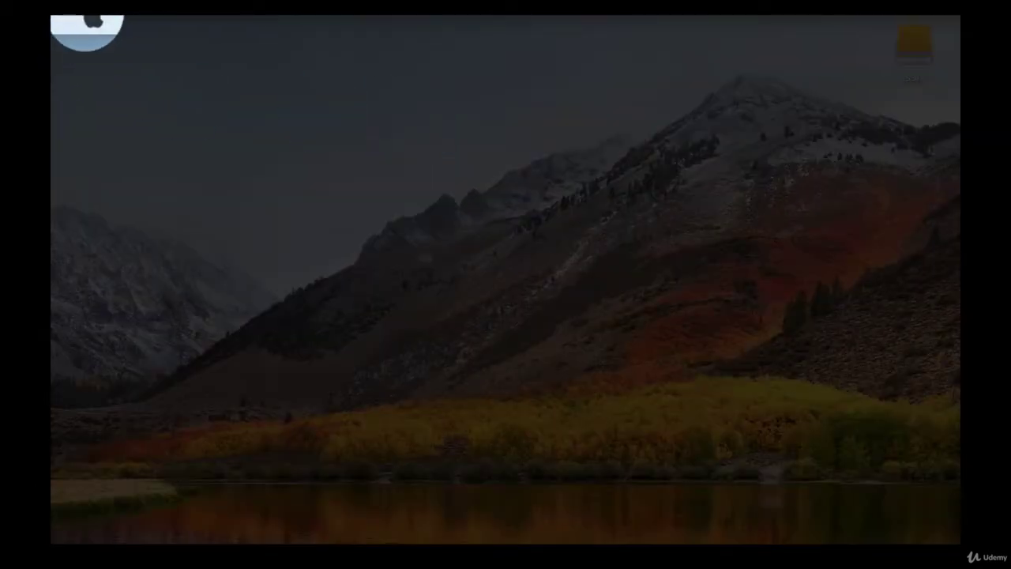
Step: Open the Mac's system information overview and reveal the macOS build number beside the version
click(92, 21)
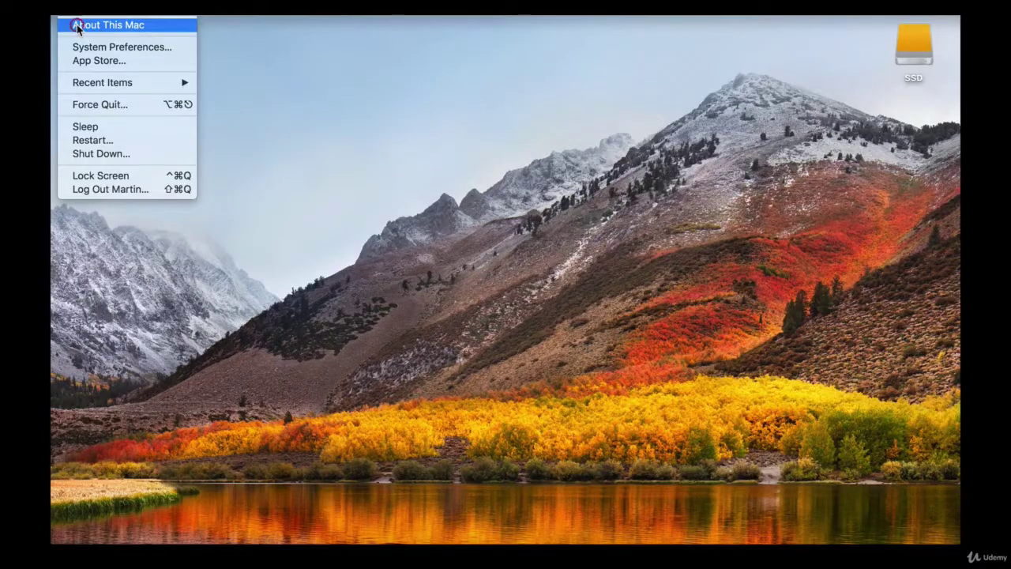
click(77, 27)
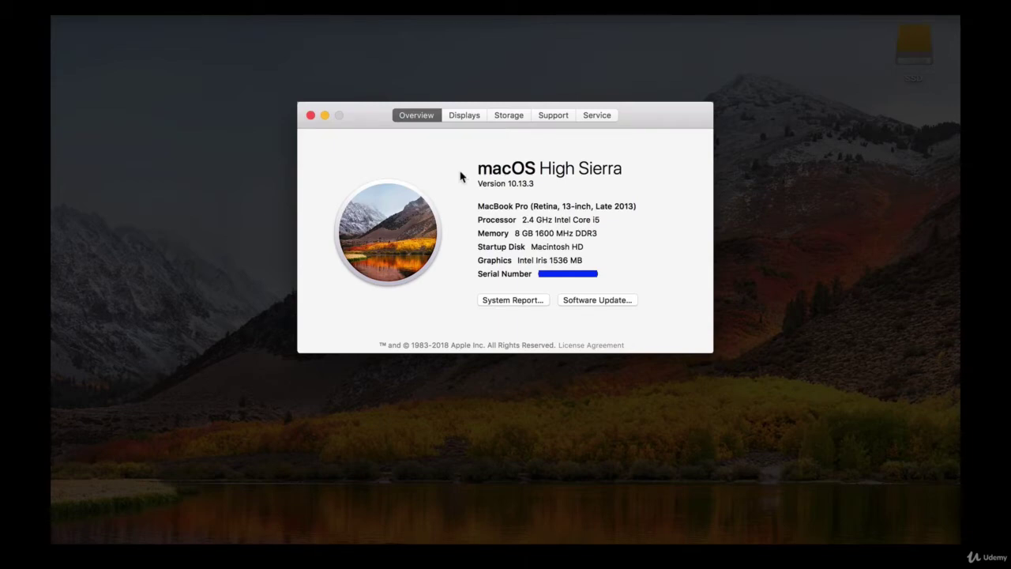
click(533, 183)
Step: Examine the model year of the MacBook Pro in the system overview and close the overview window
drag(595, 206, 625, 206)
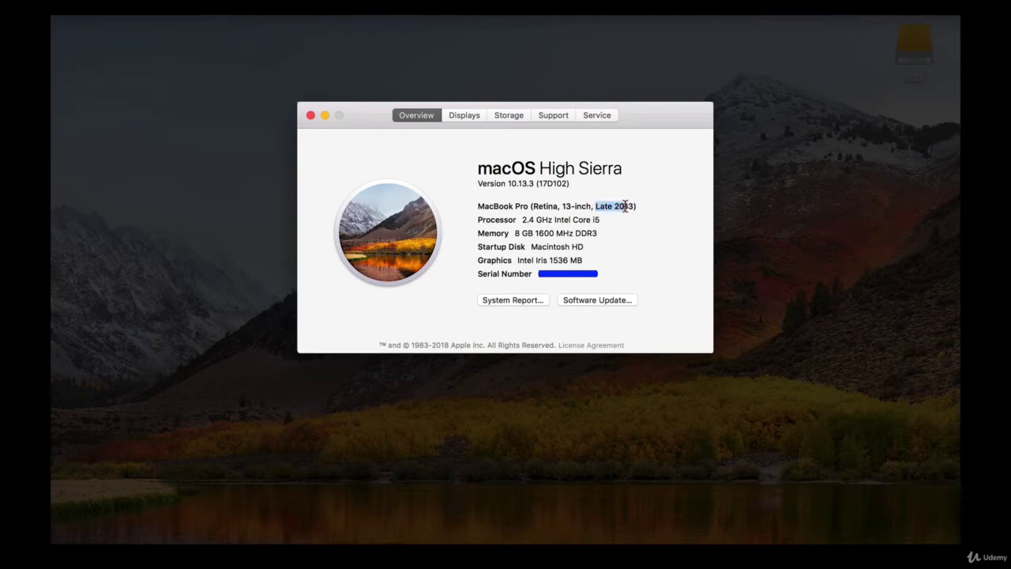
click(626, 205)
double_click(628, 206)
click(601, 208)
drag(636, 205, 621, 205)
click(620, 205)
drag(595, 206, 636, 207)
click(637, 206)
click(310, 115)
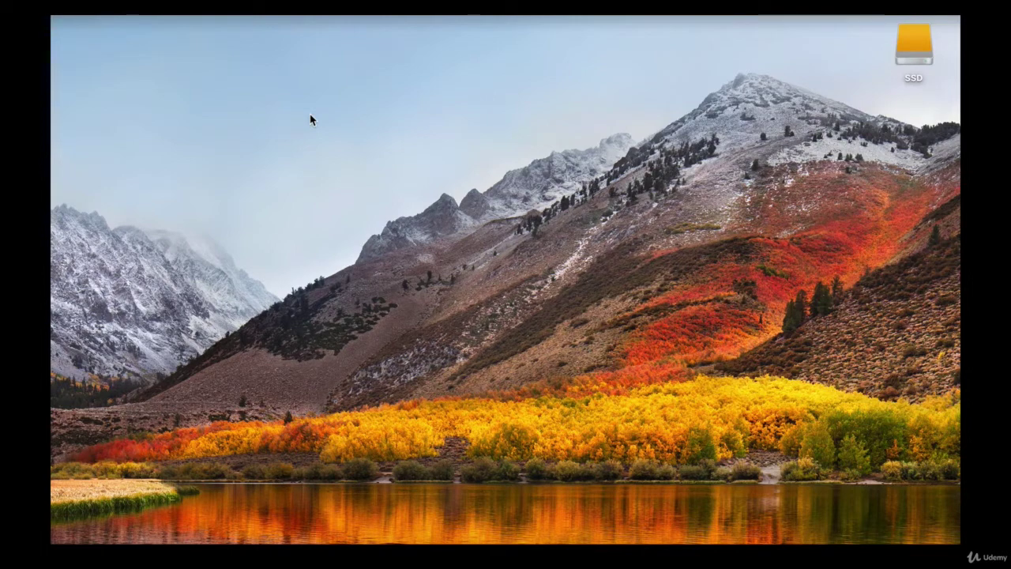
Step: Launch the App Store by finding it with Spotlight Search
key(section)
key(super+space)
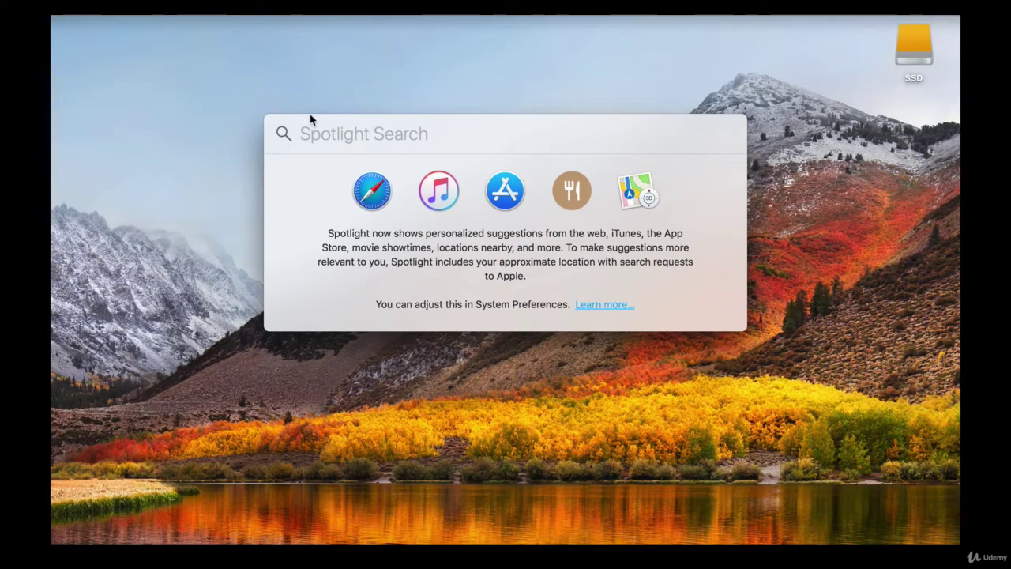
key(super+space)
key(super+space)
text(app s)
key(Return)
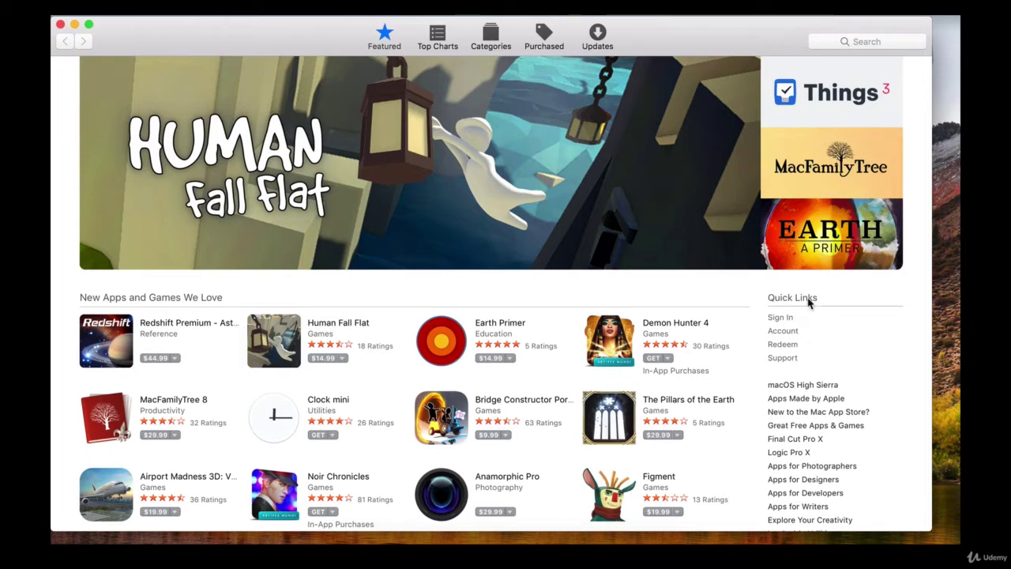
Step: Search the store for "logic pro" and open the Logic Pro X product page
click(875, 41)
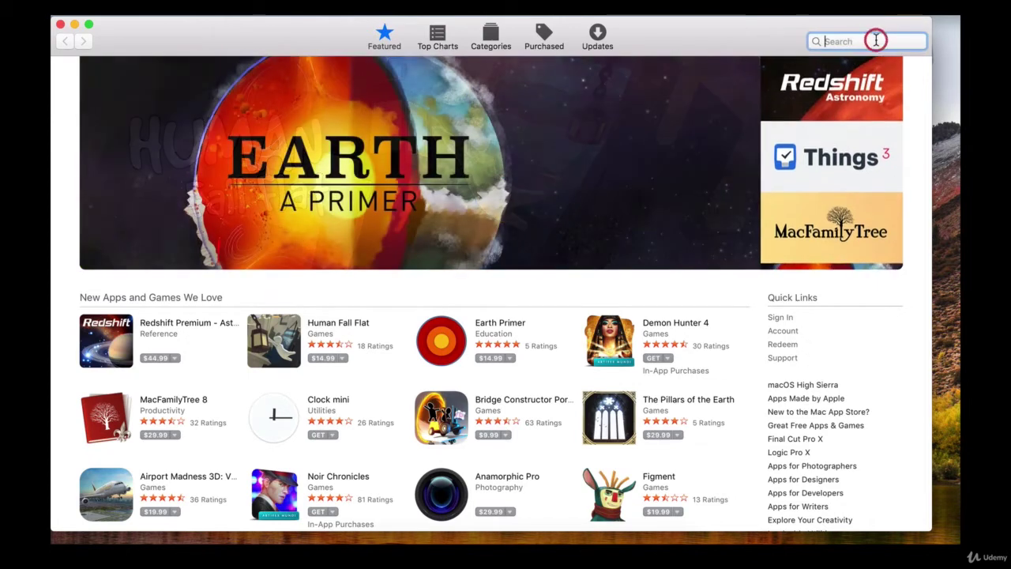
text(logic p)
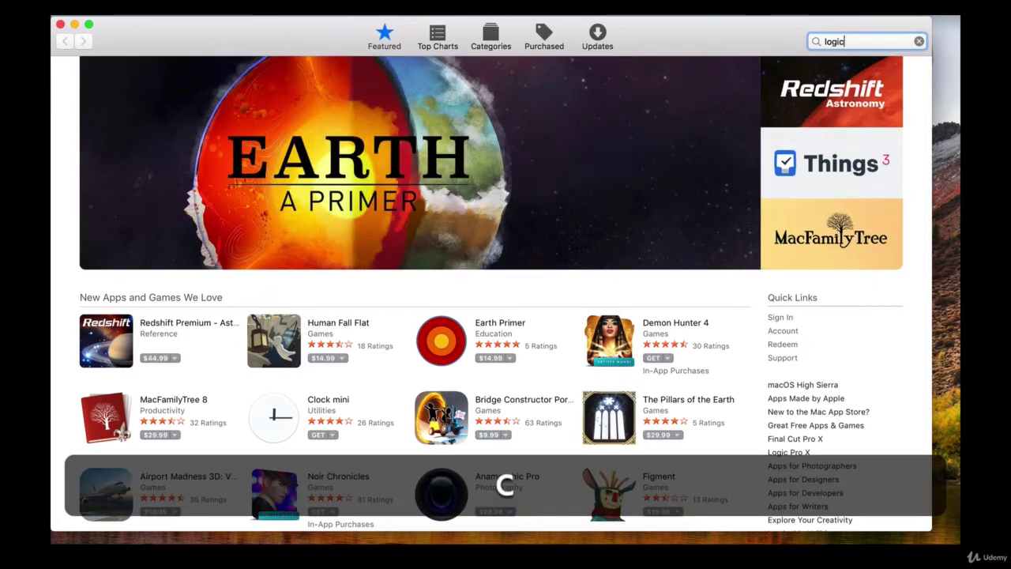
text(ro)
key(Return)
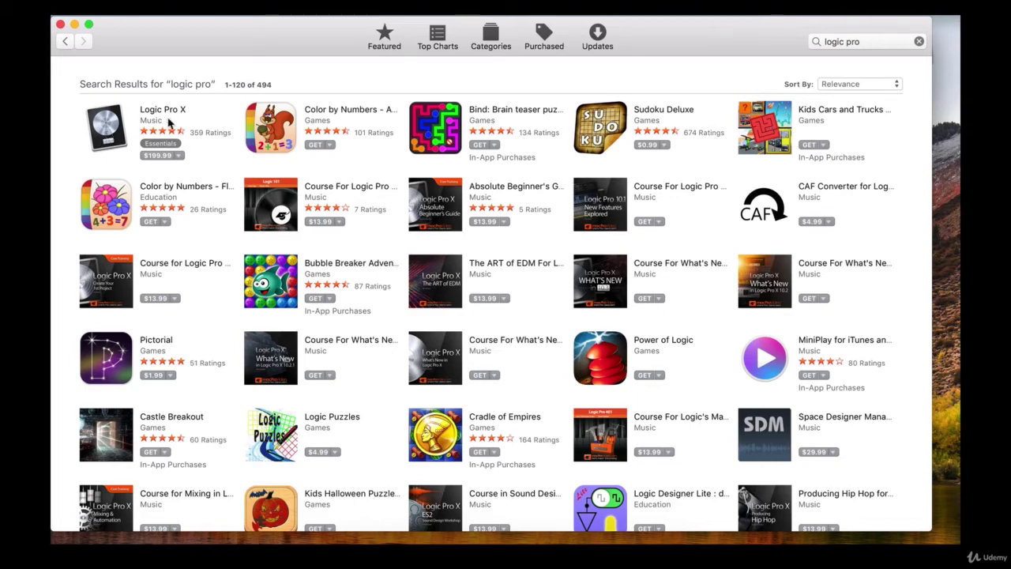
click(109, 140)
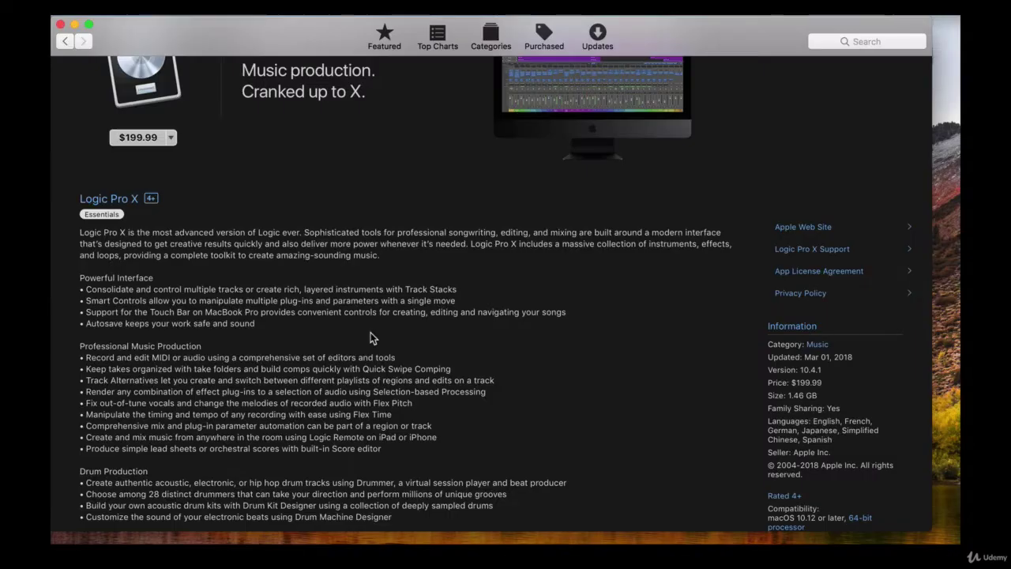
Step: Review the minimum system requirements of Logic Pro X and open the 64-bit processor compatibility article in Safari
scroll(372, 338, down, 8)
scroll(379, 353, down, 10)
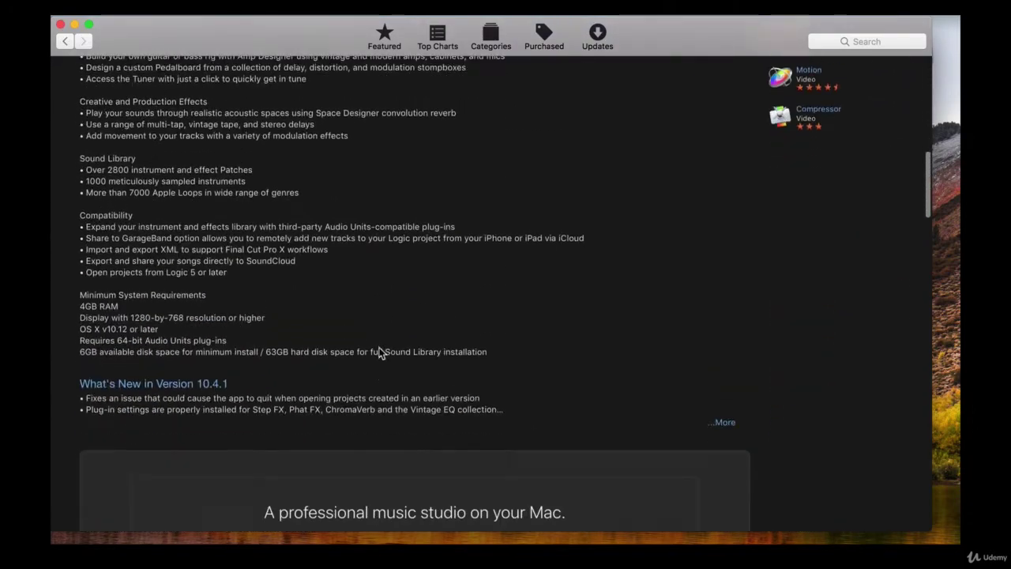
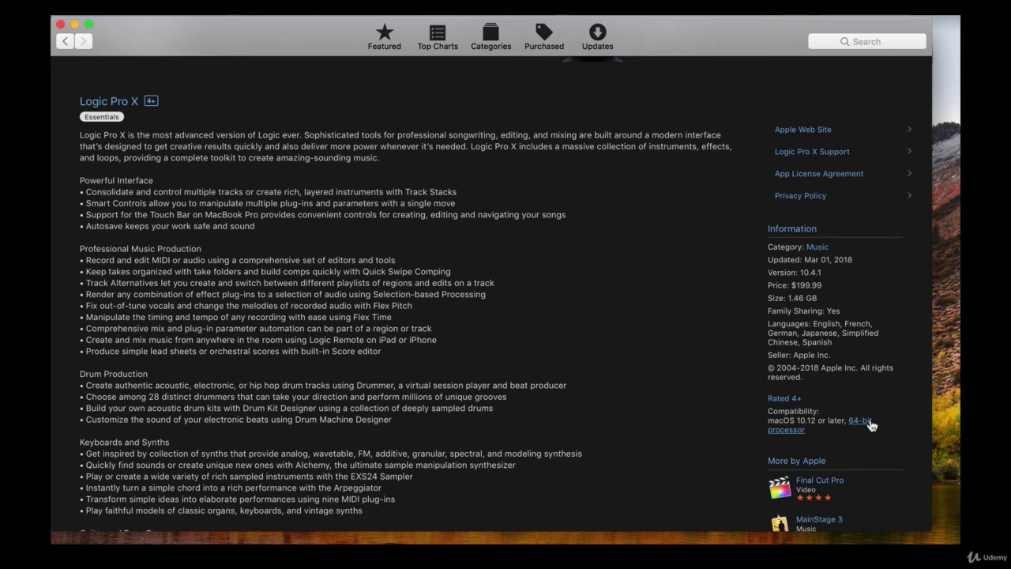
click(870, 425)
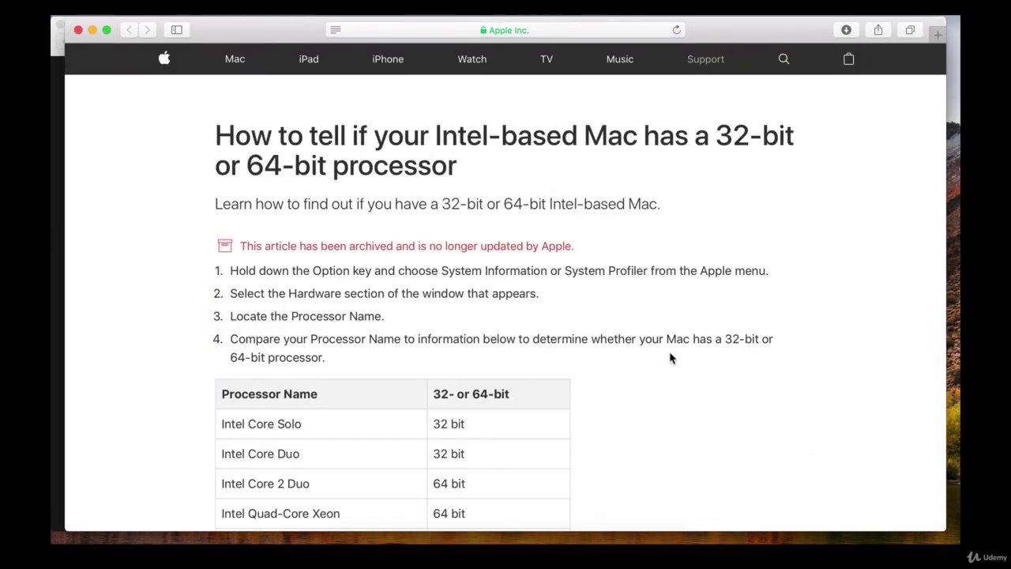
Step: Examine the processor table for which Intel processors are 32-bit or 64-bit, highlighting the Intel Core Solo and Intel Core Duo rows
scroll(669, 358, down, 4)
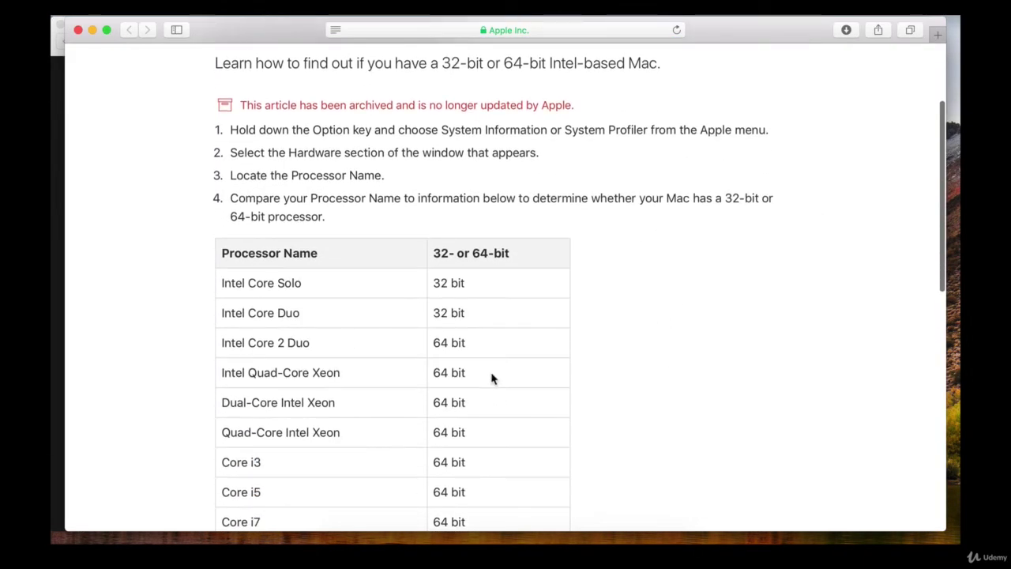
scroll(650, 343, down, 5)
scroll(650, 343, up, 3)
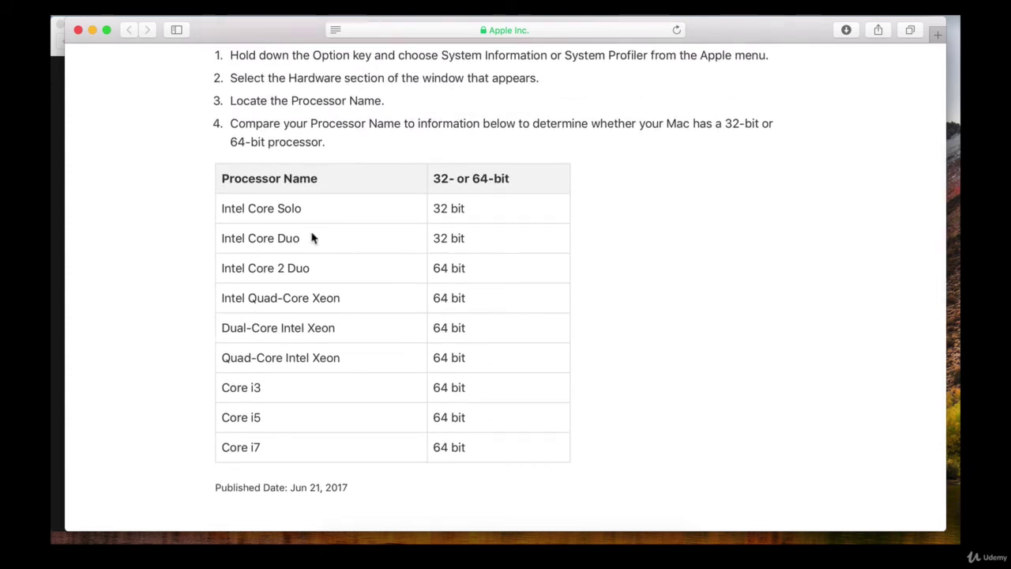
drag(219, 208, 470, 232)
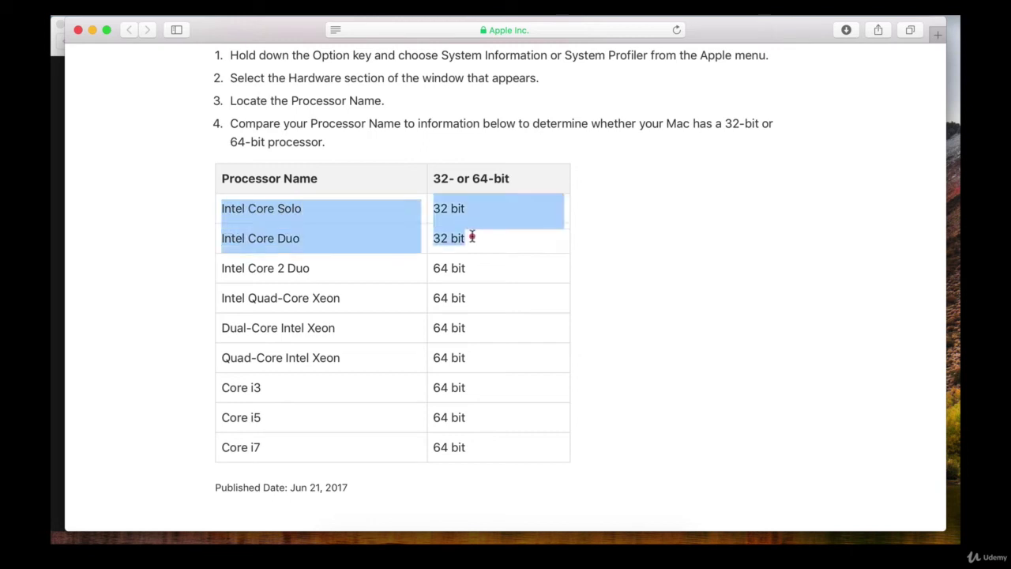
click(479, 239)
drag(221, 207, 253, 208)
click(253, 208)
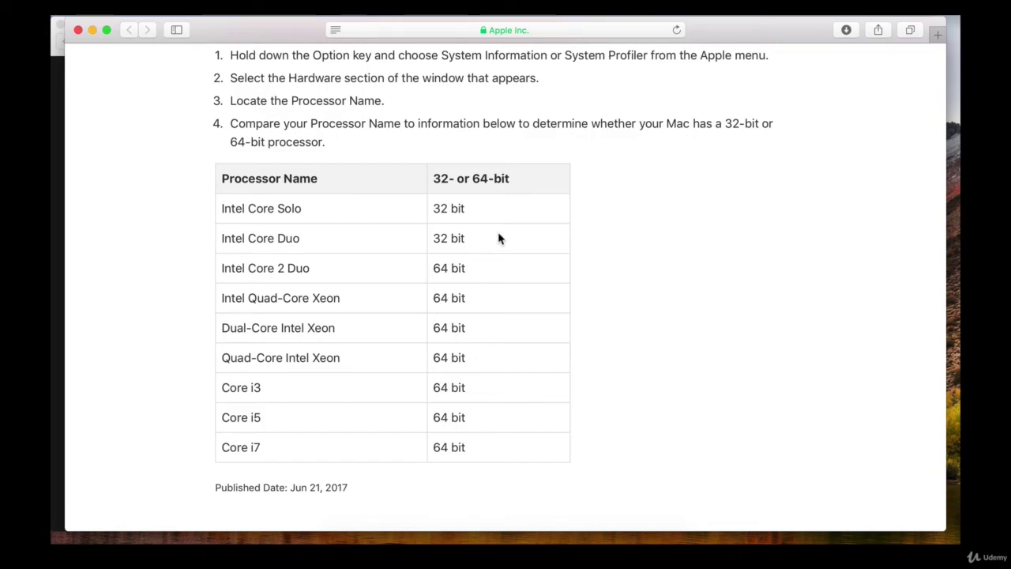
Step: Hide Safari to return to the App Store and bring up the Buy App option for Logic Pro X
key(super+h)
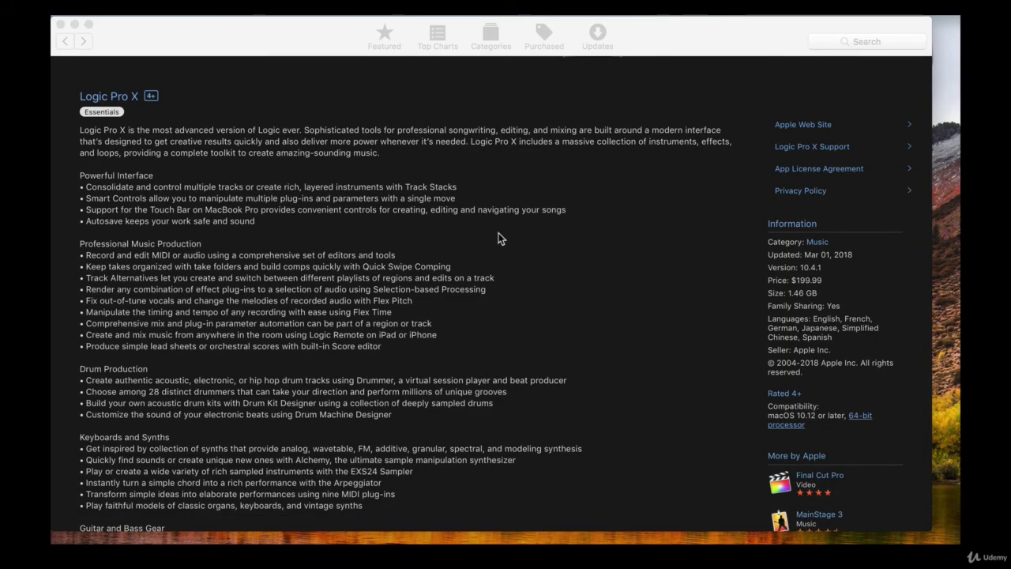
scroll(397, 314, up, 5)
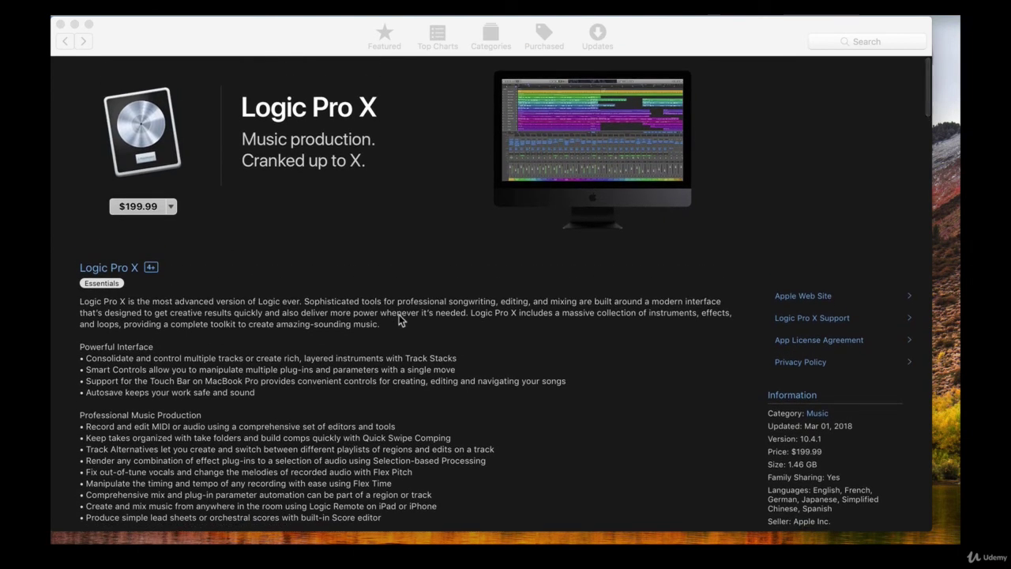
click(146, 212)
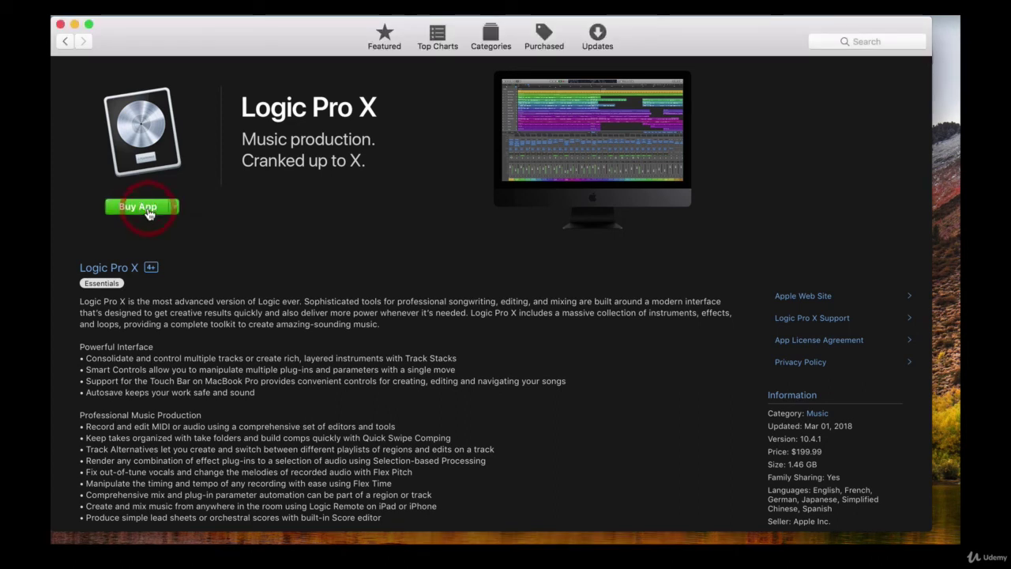